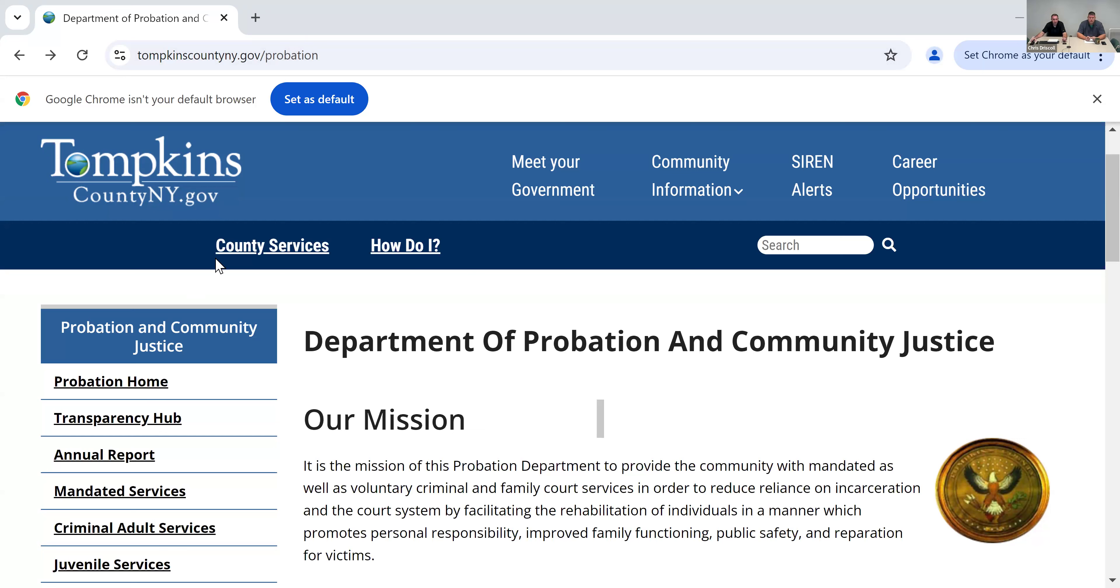
Open the Probation Department's Transparency Hub and its Adult Supervision data dashboard.
click(203, 391)
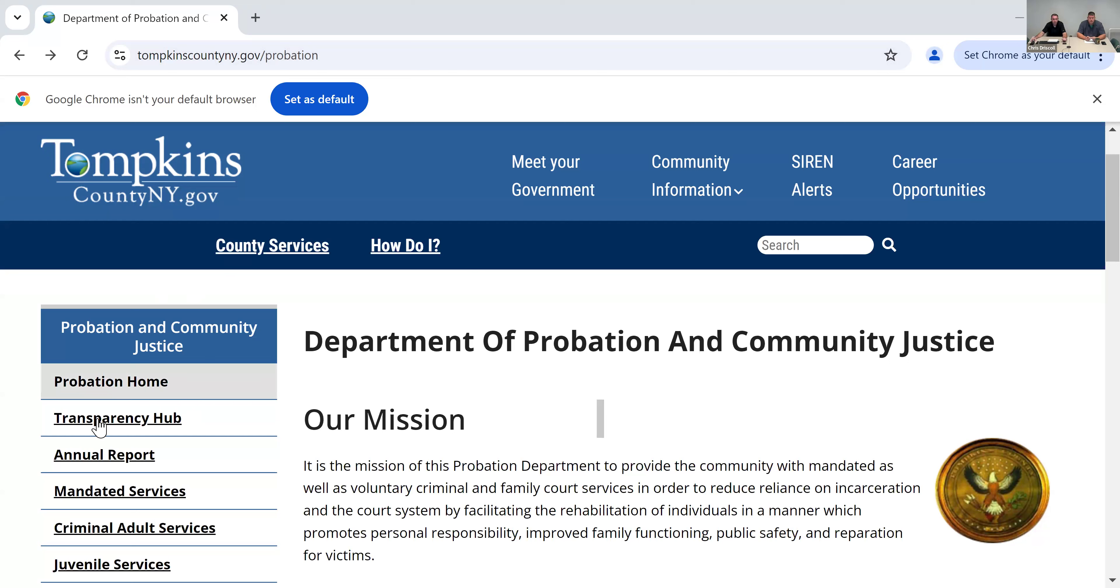
click(121, 424)
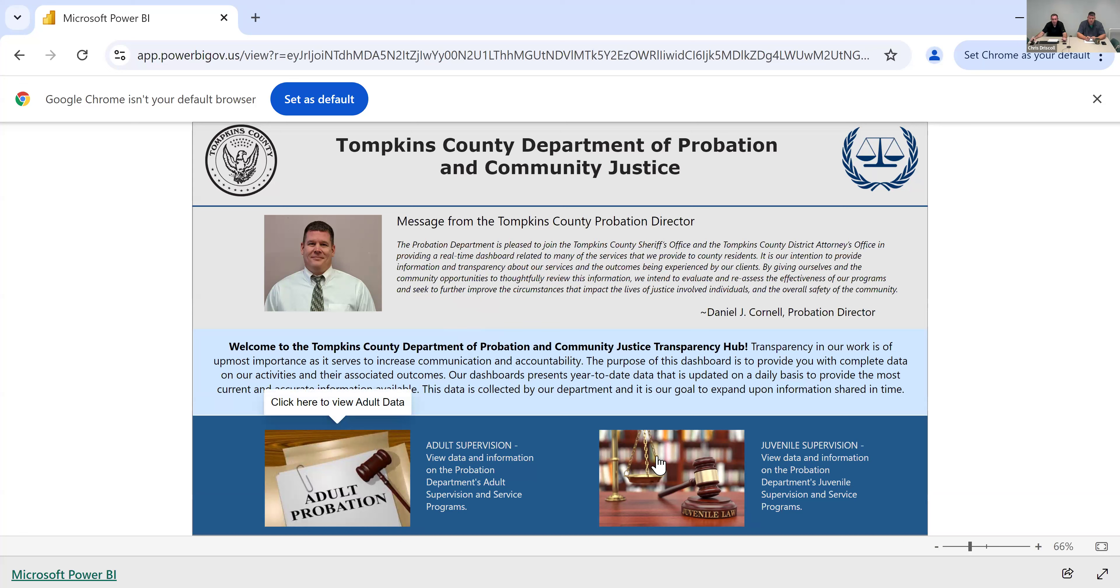
click(429, 428)
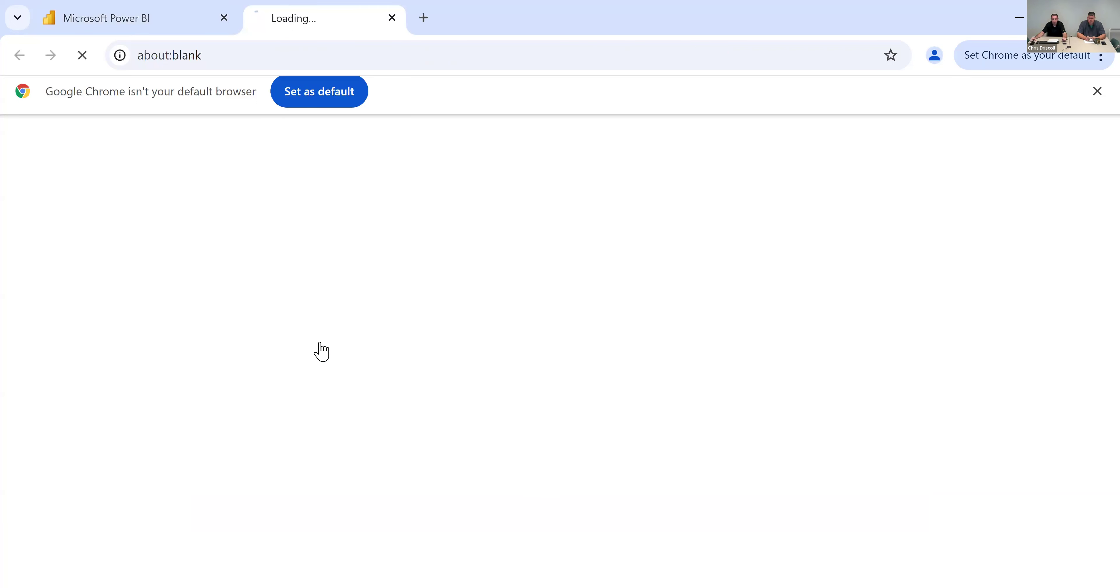
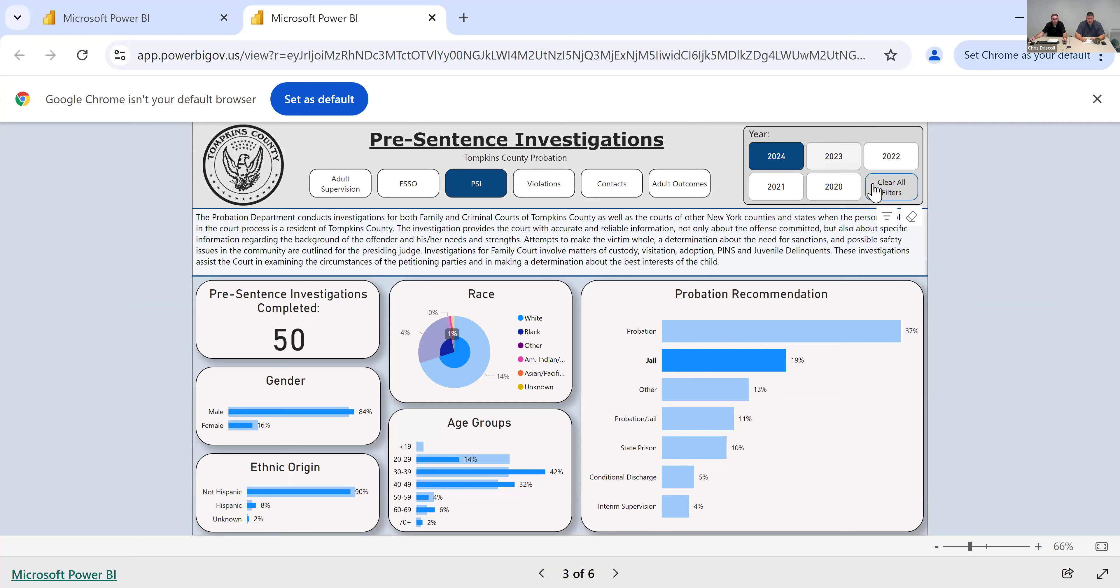
Clear all filters on the Pre-Sentence Investigations page and open the Violations page of the dashboard.
click(881, 195)
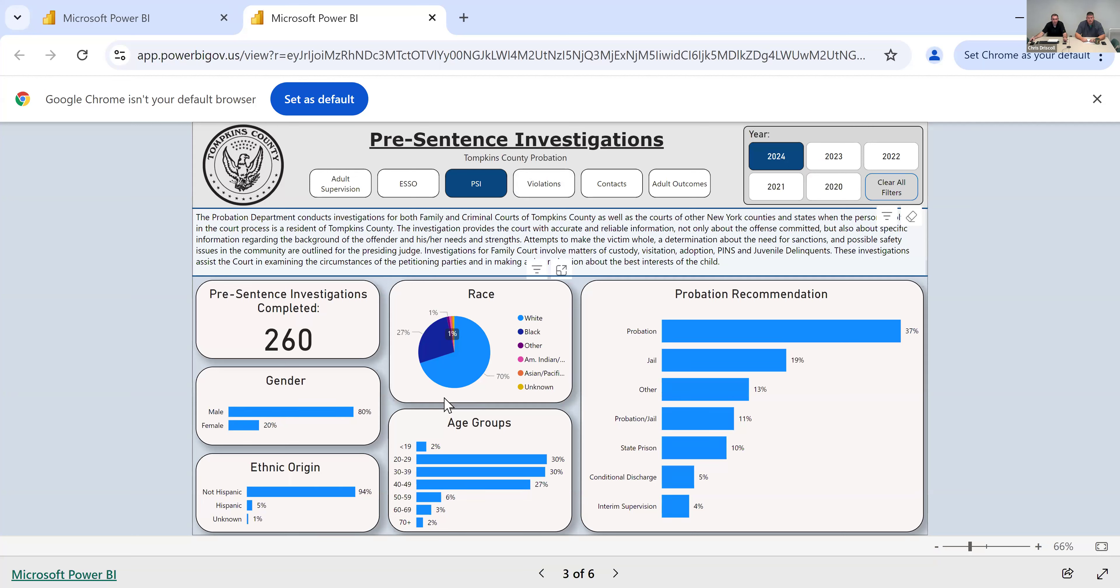
mouse_move(458, 364)
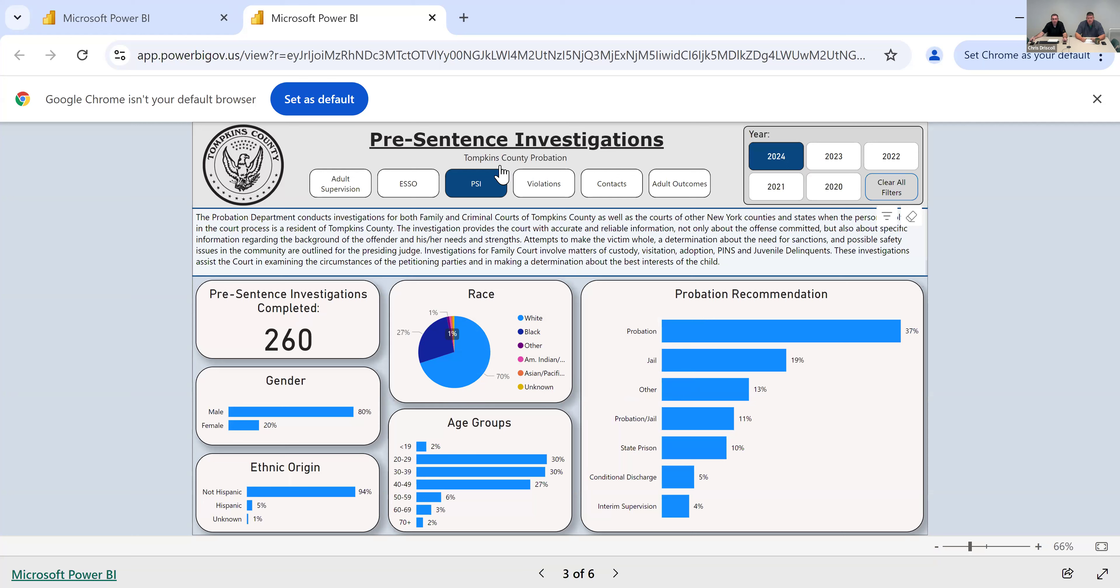
click(548, 191)
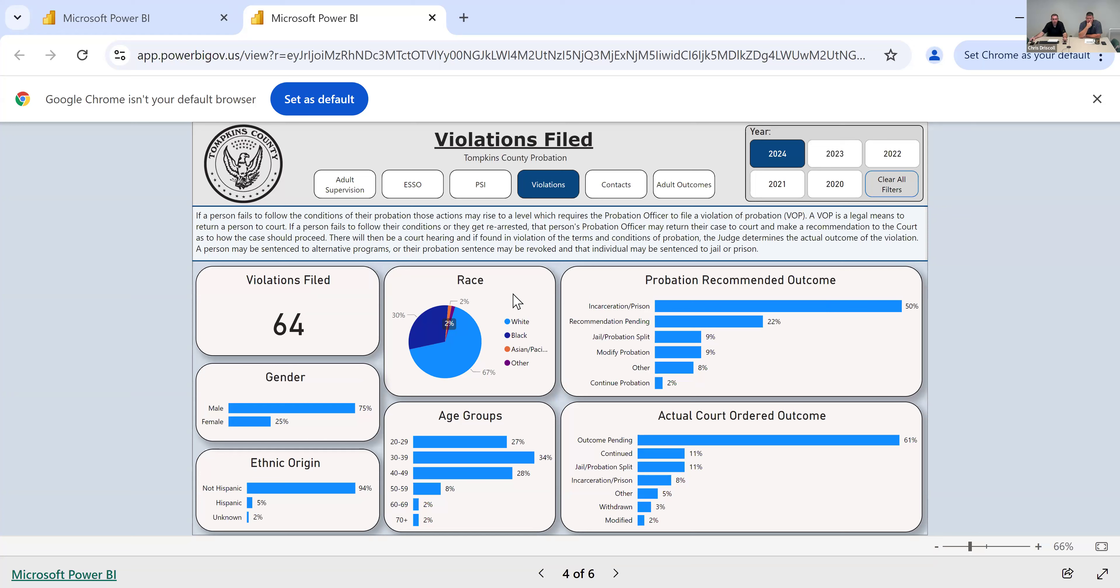
Filter the Violations Filed data by 2023, 2021 and 2020 in turn, and clear all filters.
click(842, 162)
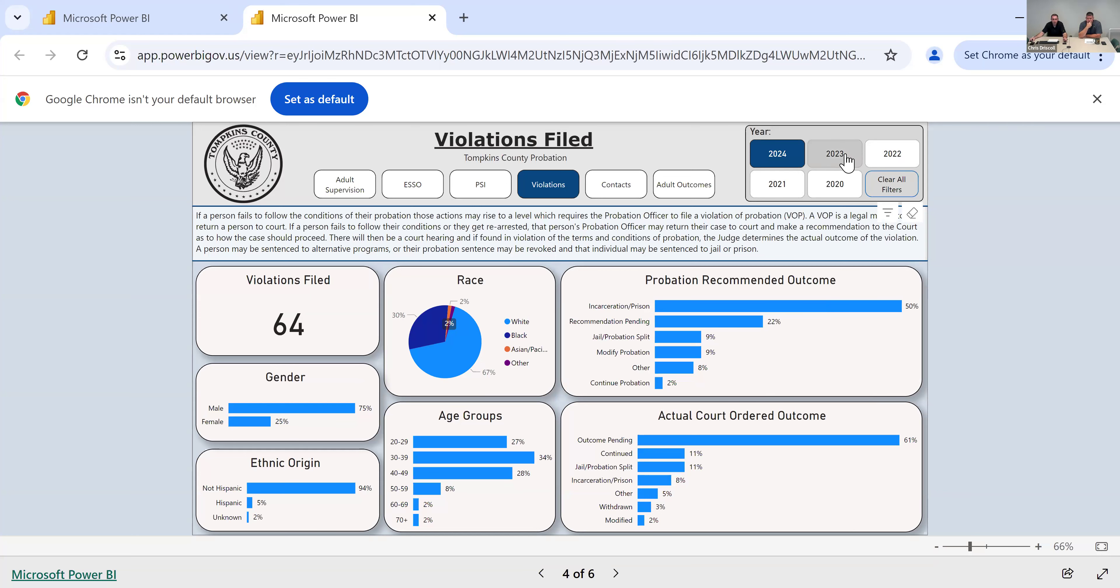
click(773, 184)
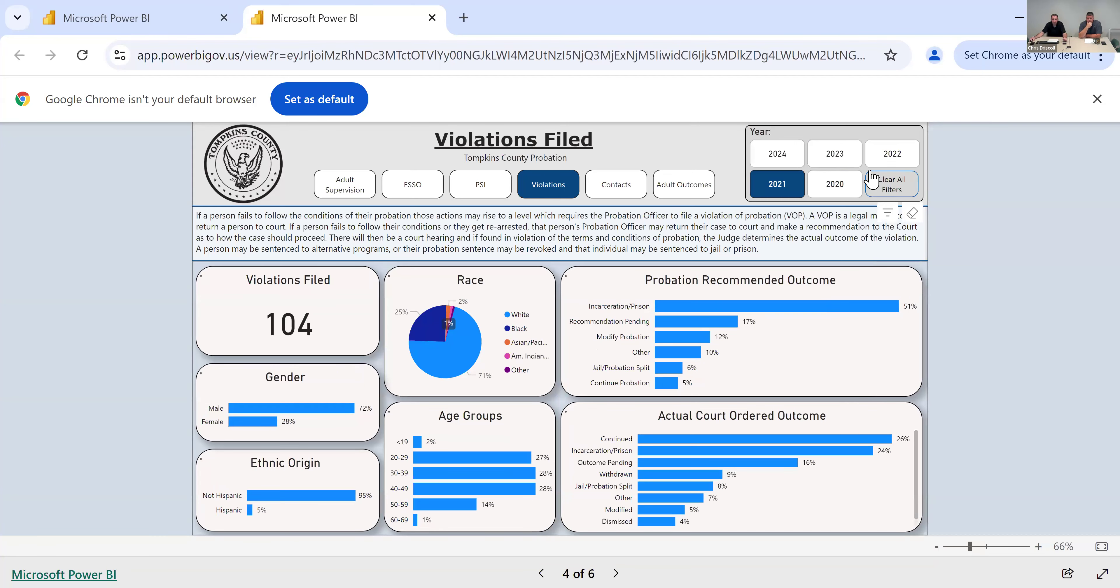
click(835, 186)
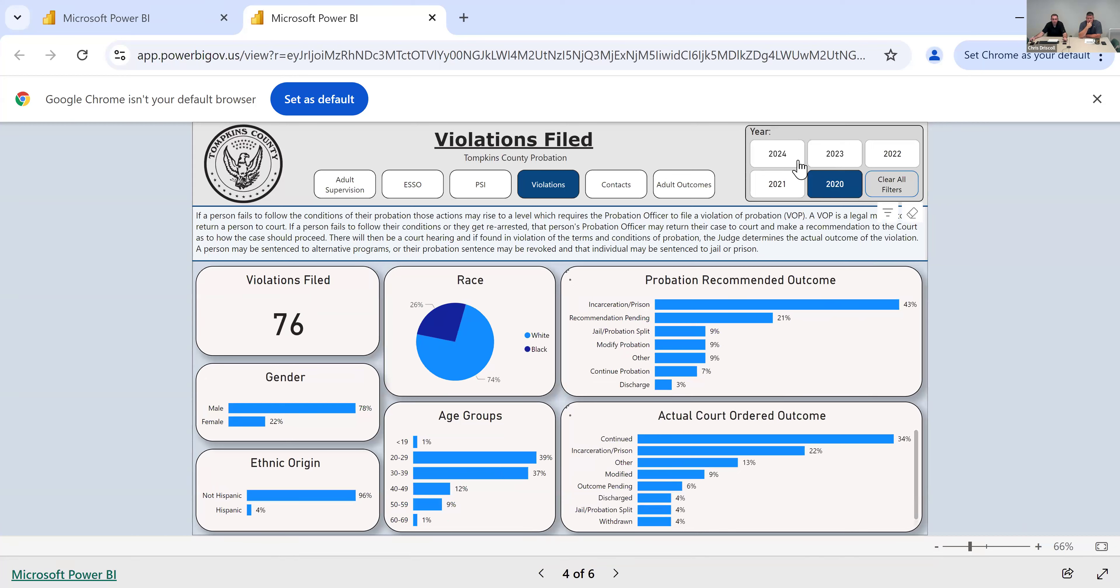
click(906, 191)
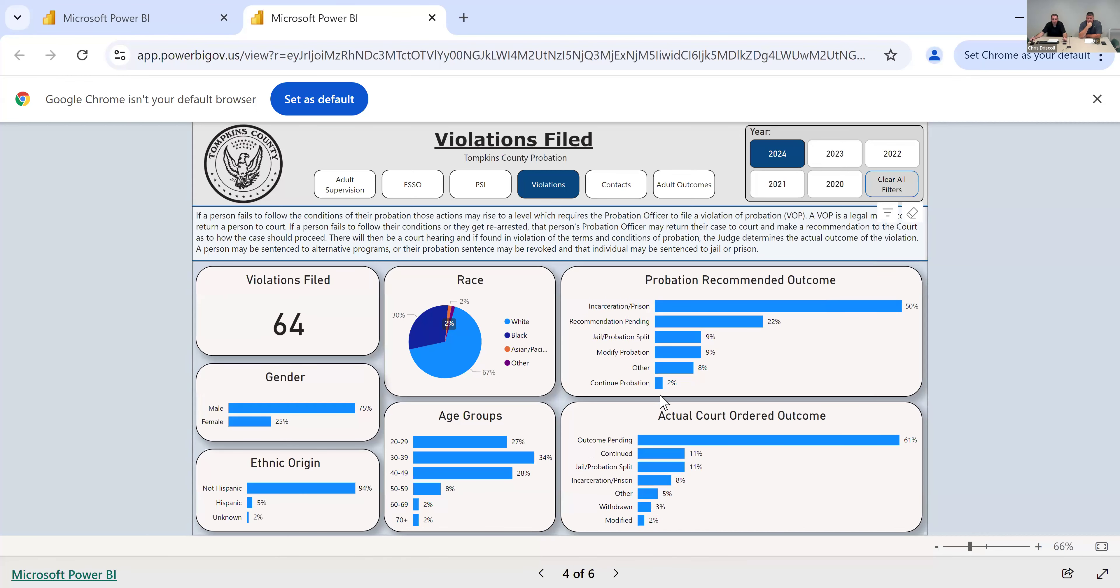
Highlight violations with the Incarceration/Prison recommended outcome across all charts, and remove the highlight after checking them.
click(701, 310)
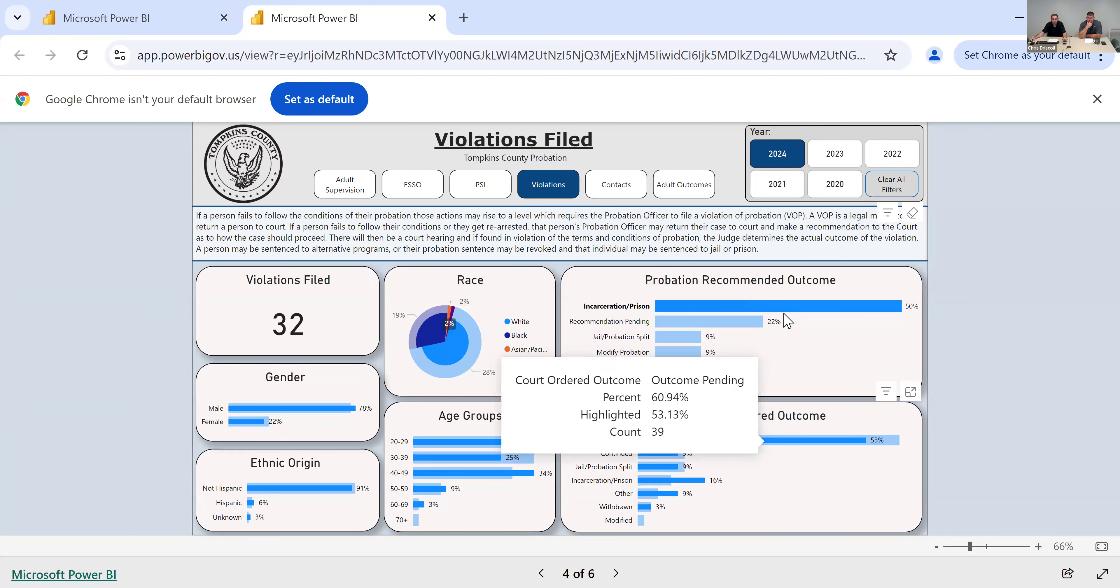
mouse_move(773, 310)
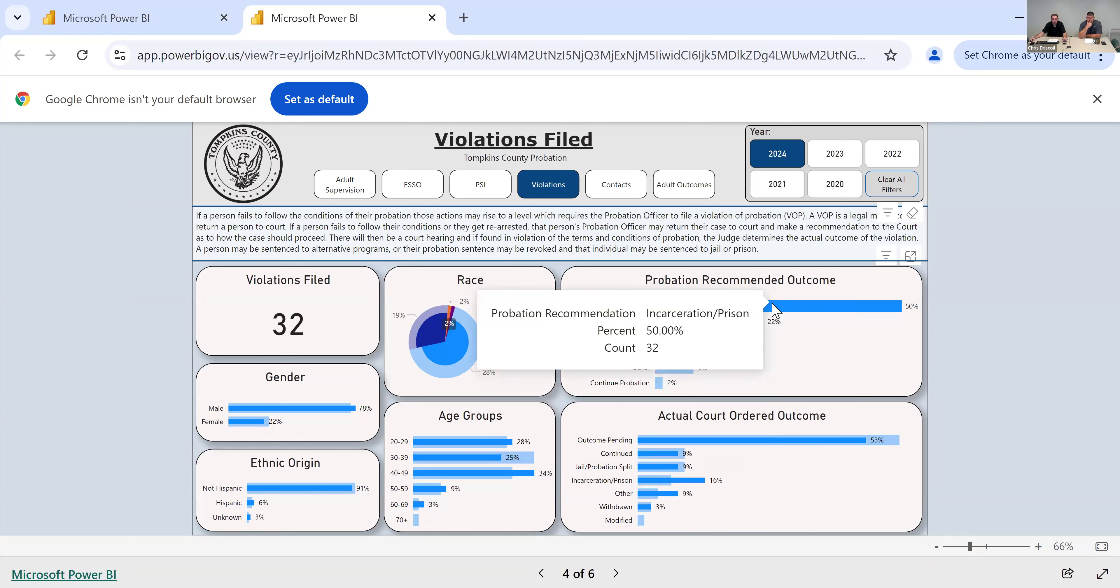
click(589, 435)
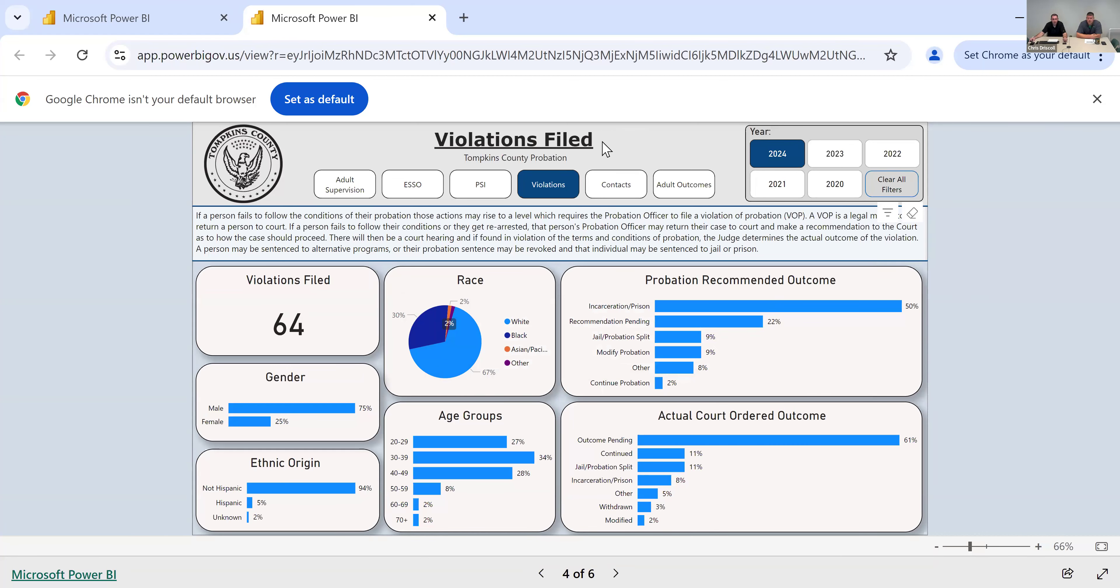
Open the Contacts page and examine the monthly Home Contacts and Office Contacts trends for 2024.
click(614, 187)
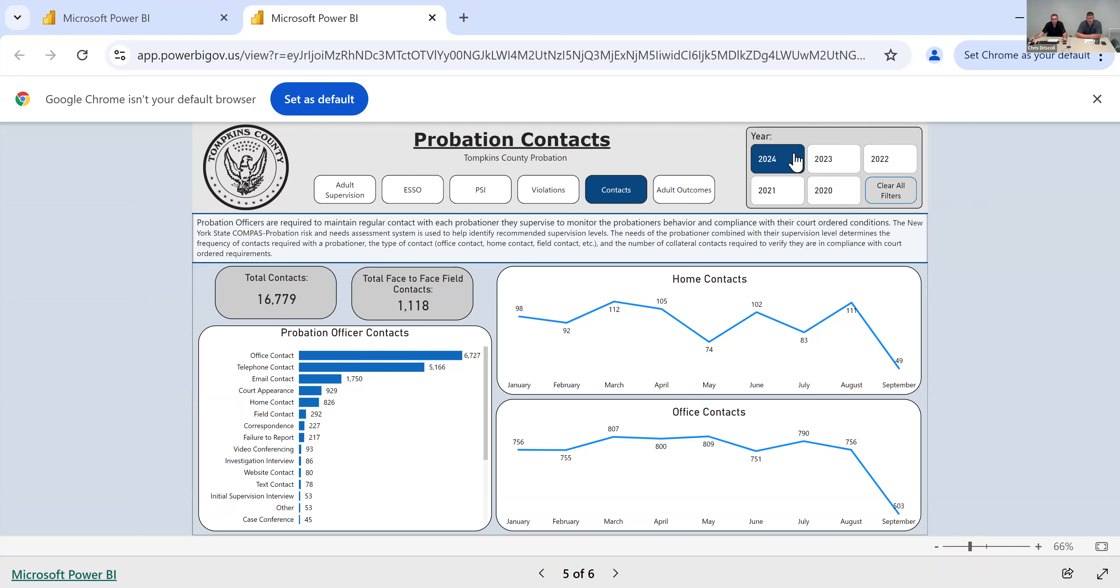
mouse_move(548, 325)
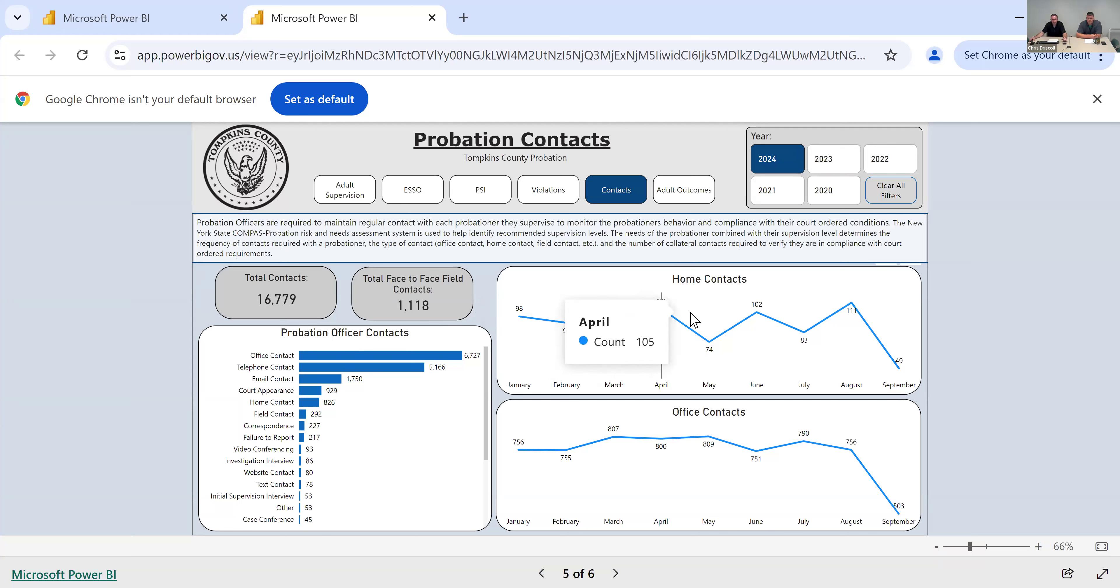
mouse_move(517, 427)
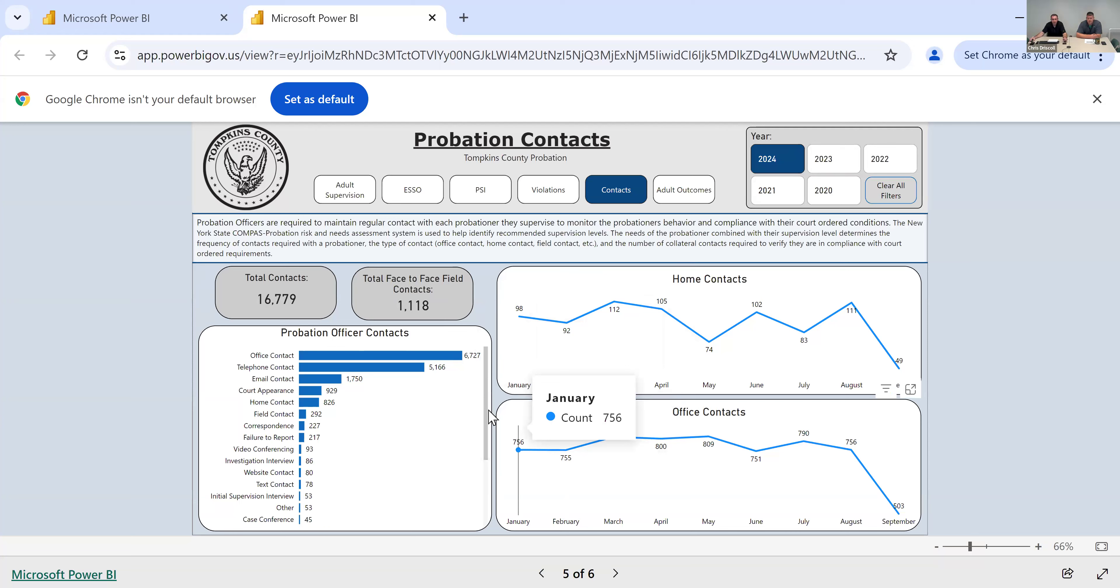
Look through the contact types in the Probation Officer Contacts chart and return to the start of the list.
mouse_move(369, 367)
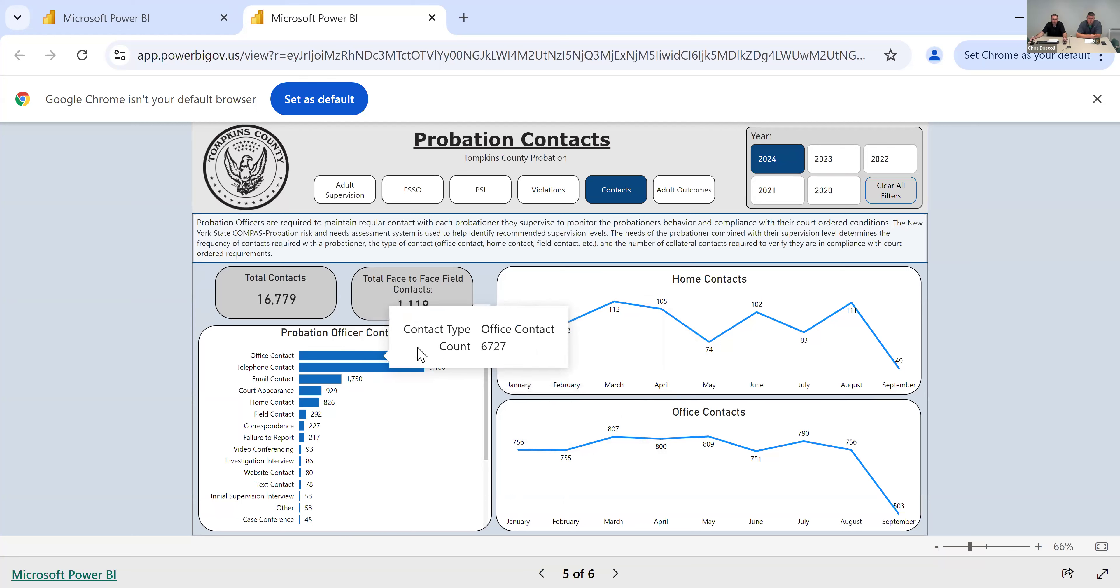
scroll(416, 378, down, 3)
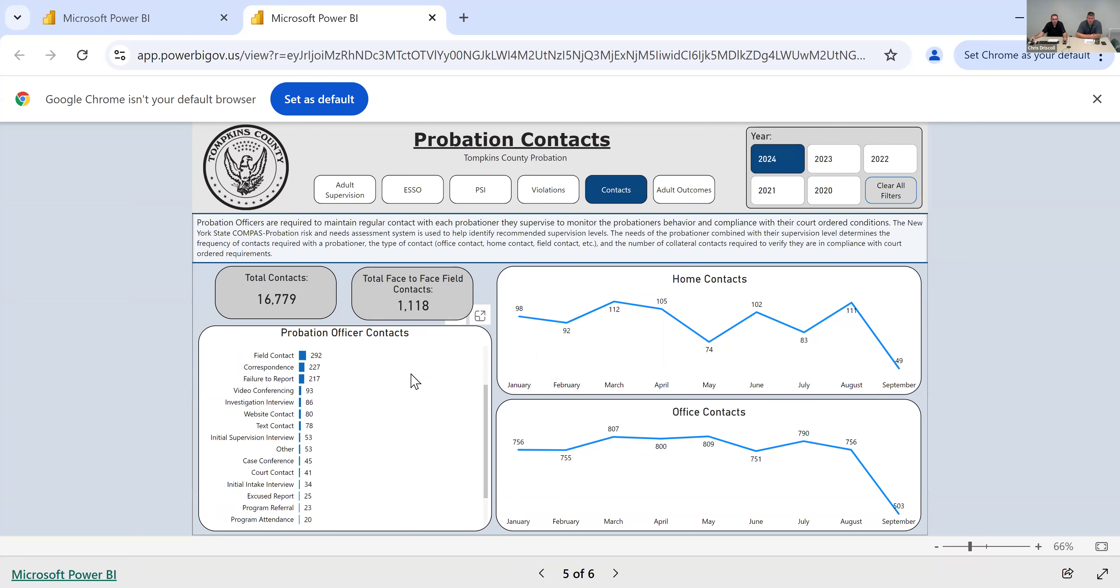
scroll(415, 381, down, 3)
scroll(415, 385, up, 3)
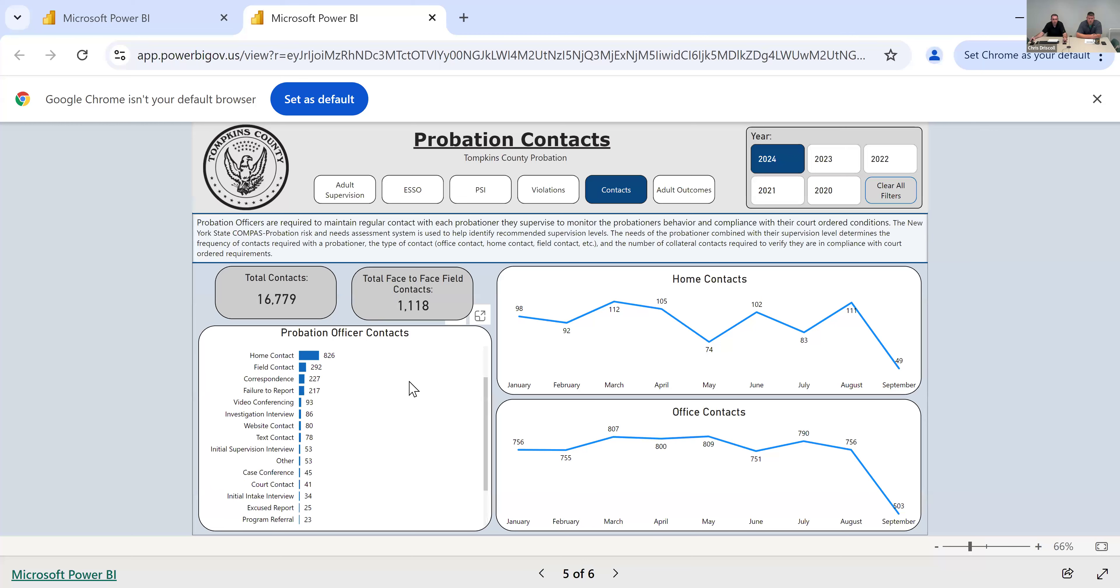
scroll(411, 389, up, 3)
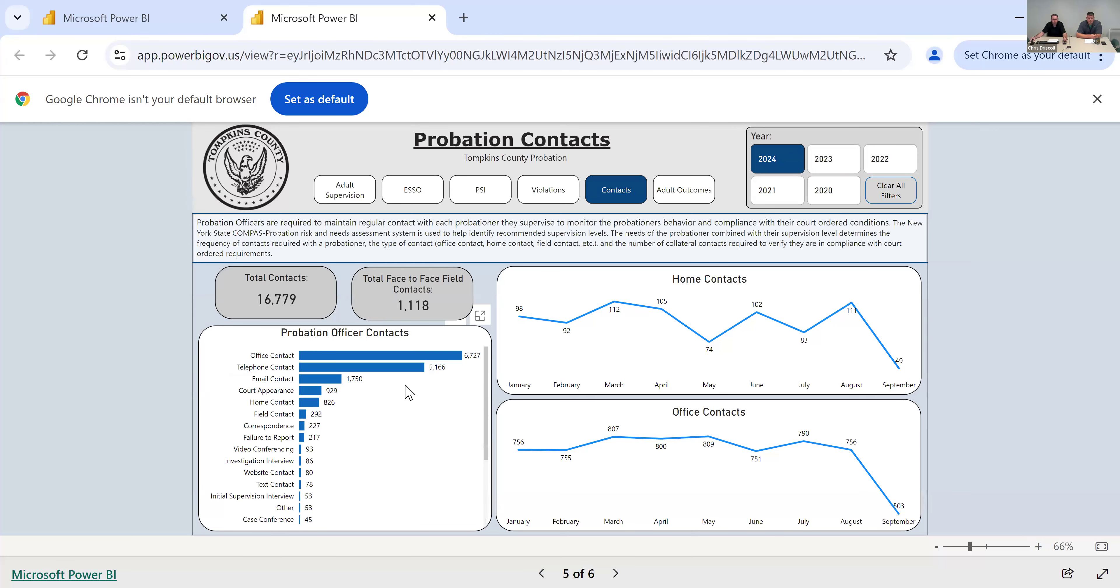
Cross-filter the Contacts page by April in the Home Contacts chart, and clear the selection after checking the charts.
click(661, 308)
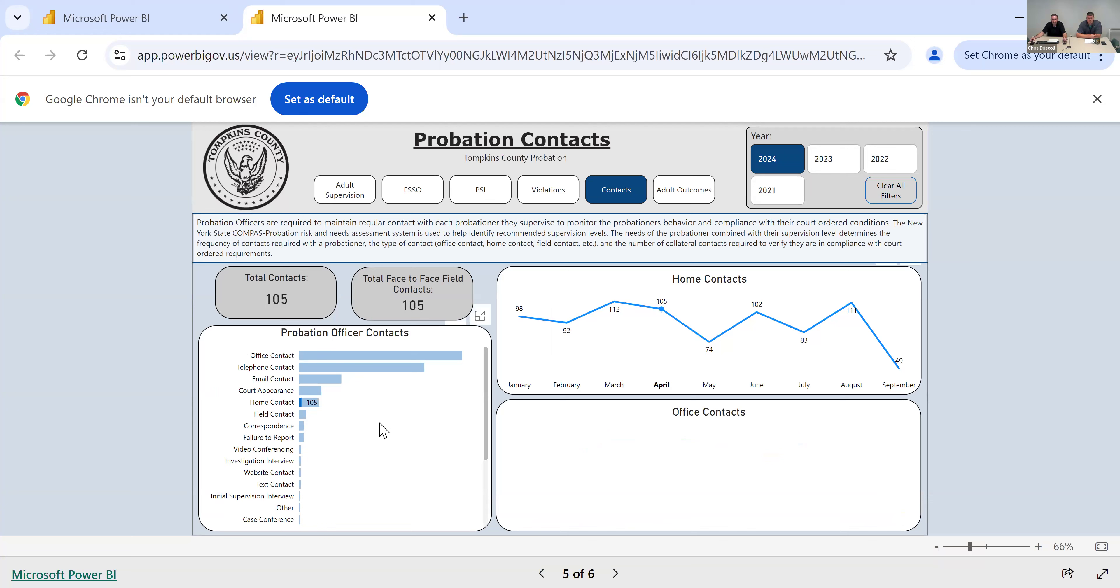
scroll(384, 431, down, 3)
scroll(372, 435, up, 3)
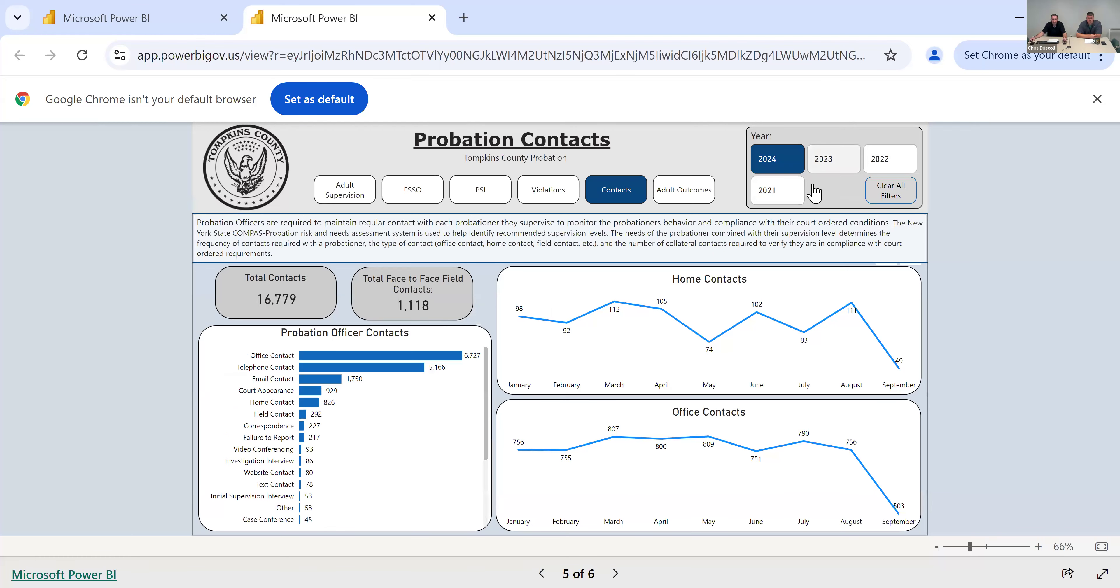
Filter the Probation Contacts data by 2023 and by 2022 to review contacts in each year.
click(829, 162)
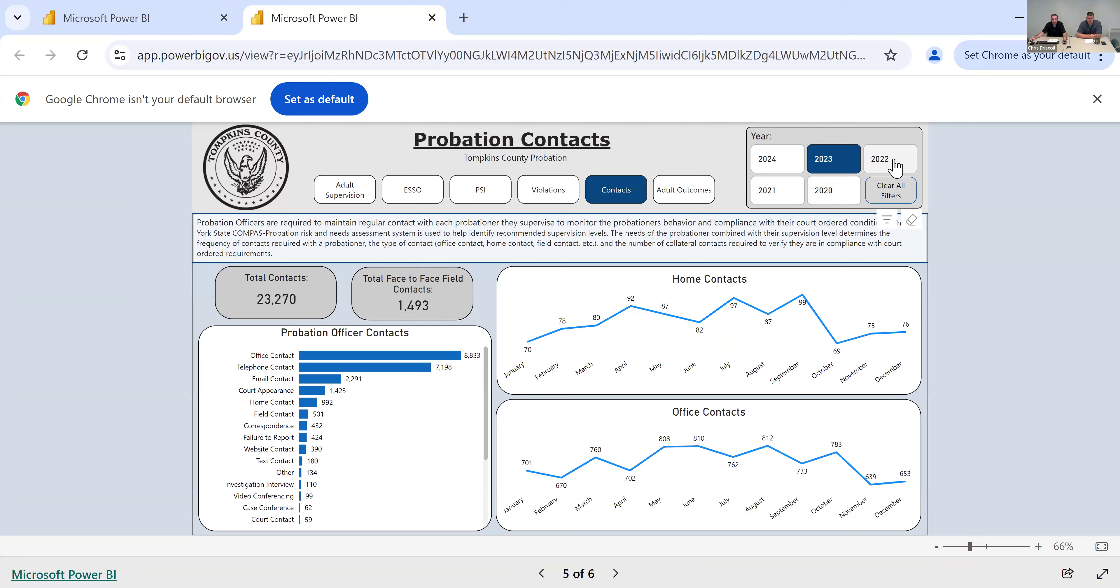
click(894, 165)
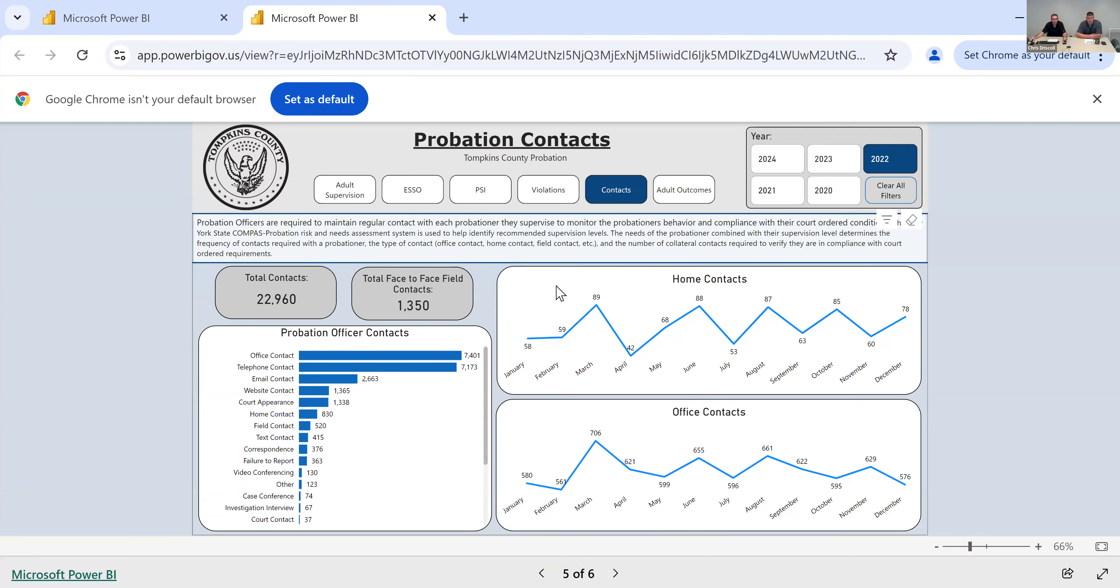
scroll(452, 428, down, 3)
scroll(452, 428, up, 3)
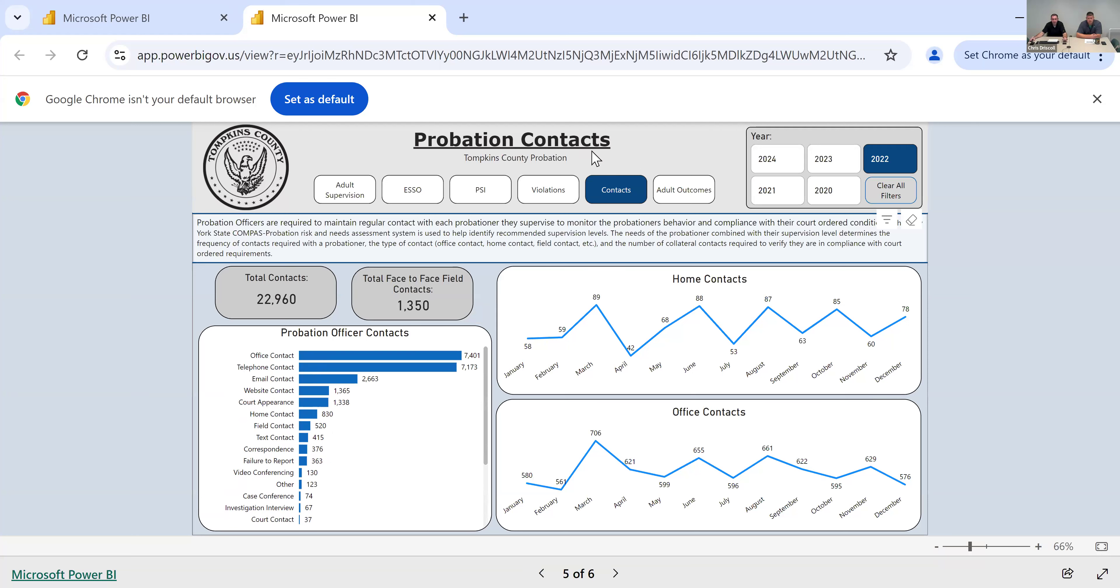
Open the Adult Outcomes page and examine the closure reasons in the How Adult Supervision Cases Were Closed chart.
click(689, 196)
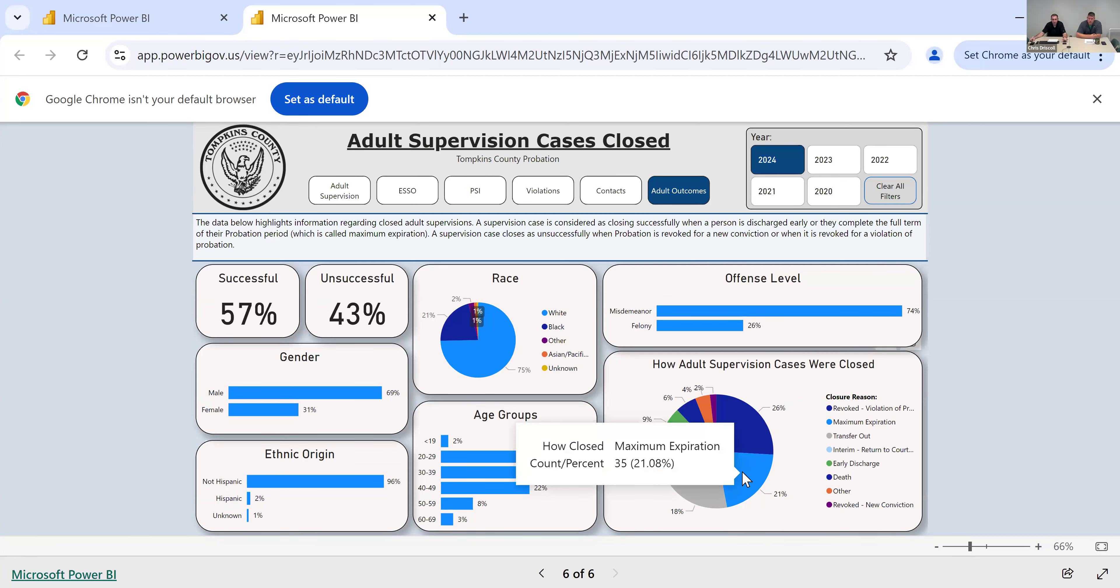
mouse_move(781, 398)
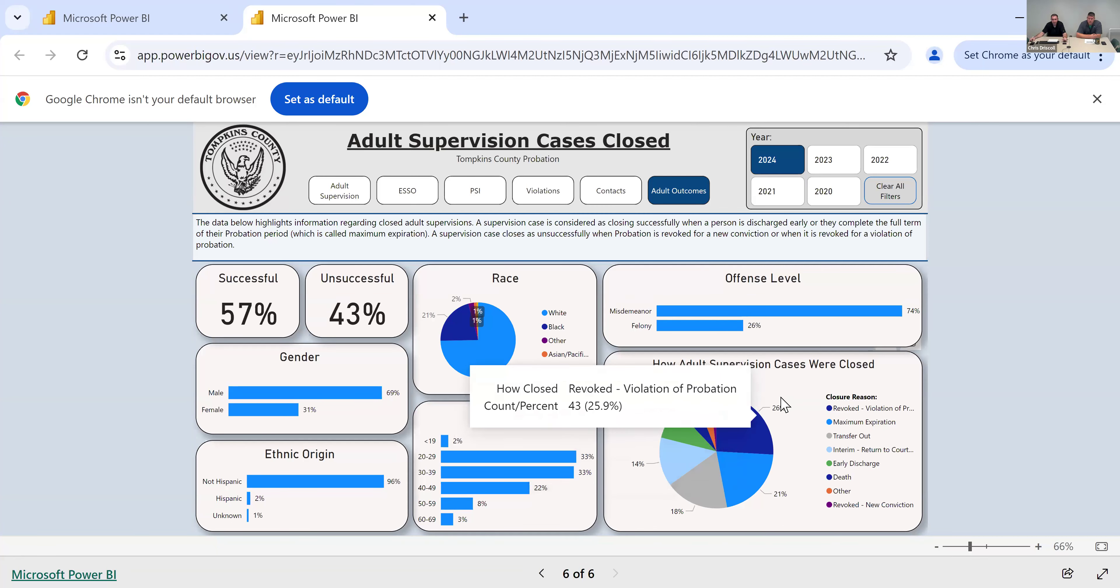
Highlight cases closed by Early Discharge, check their demographics including the 30-39 age group, and clear all filters.
click(685, 435)
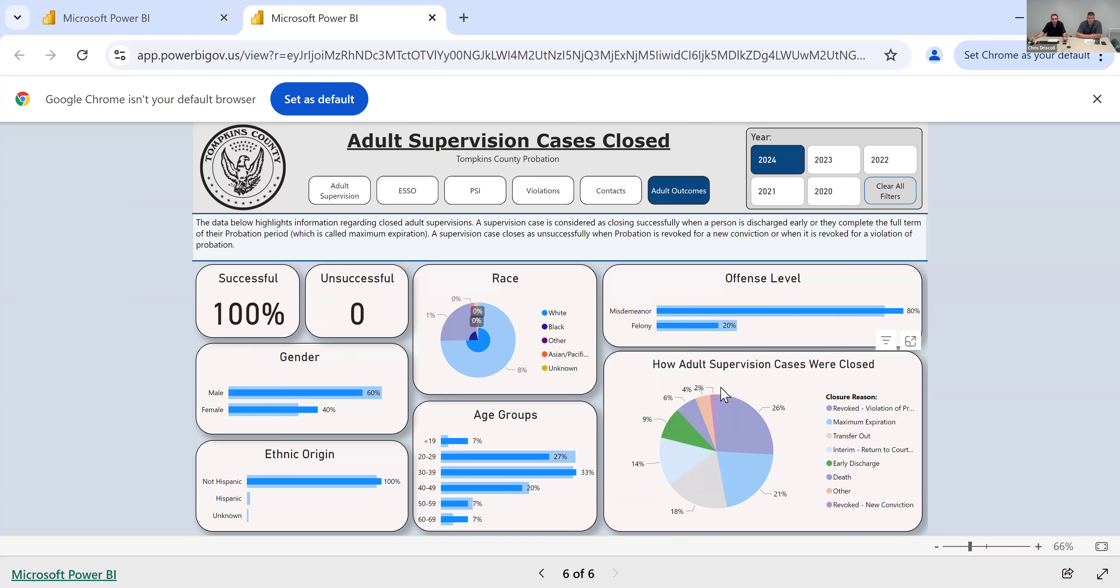
mouse_move(689, 435)
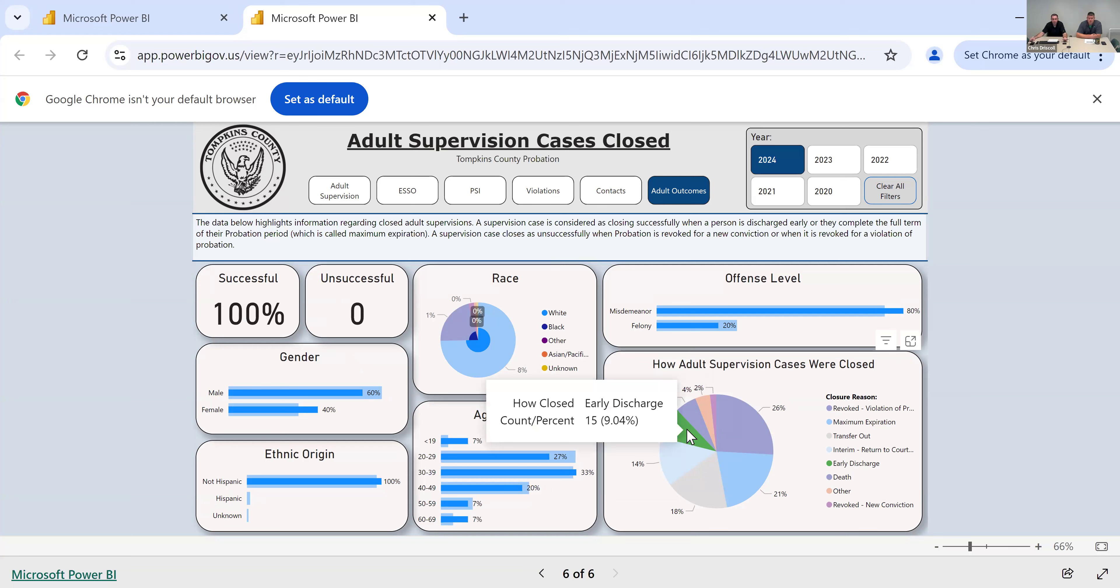
mouse_move(469, 476)
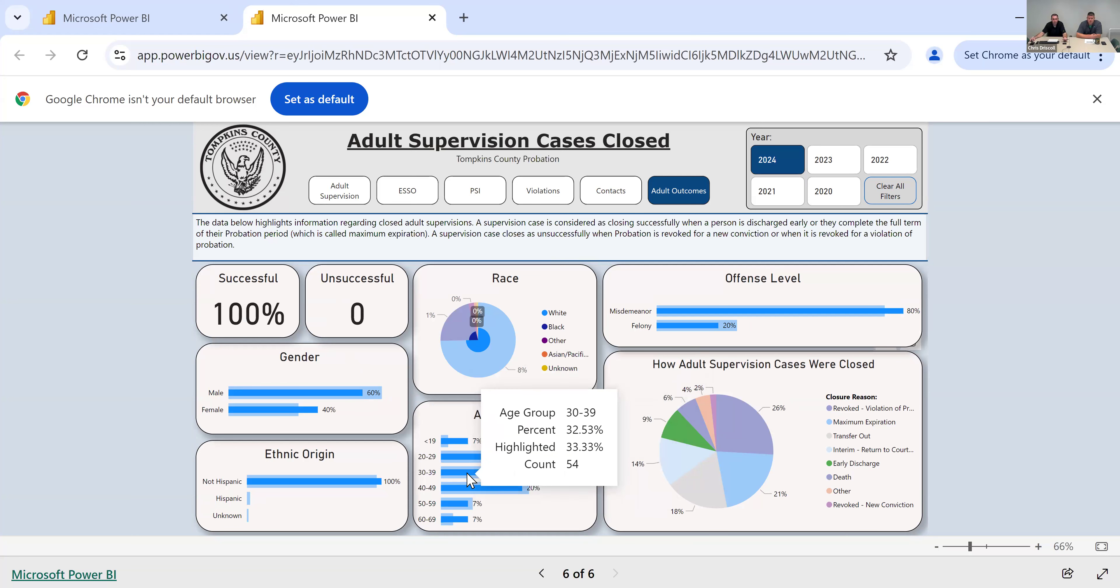
click(893, 197)
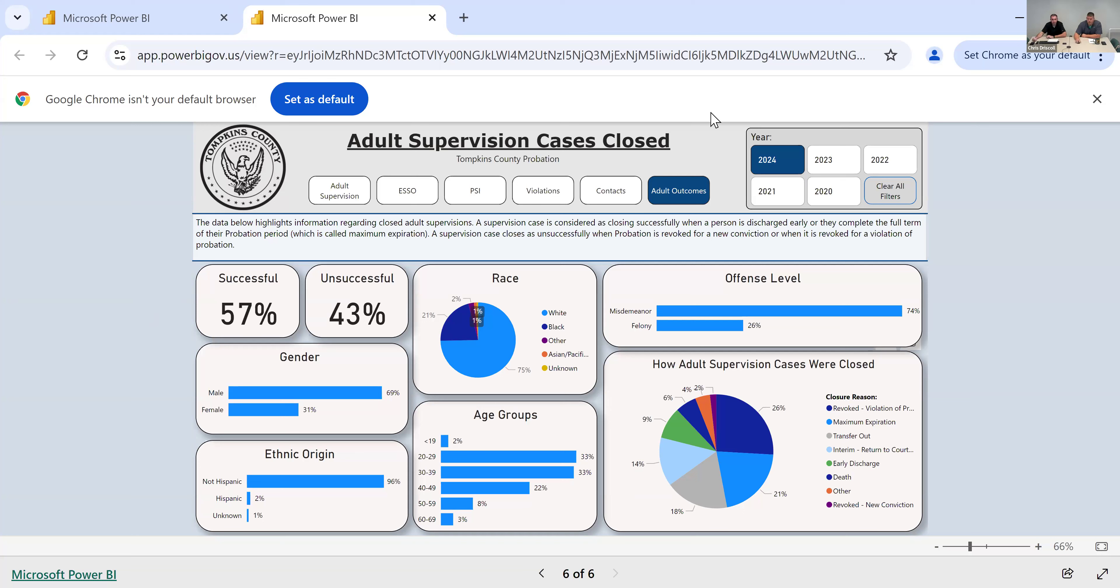
Filter the closed adult supervision cases by 2023 and by 2022, checking the note on the Successful figure for 2023.
click(819, 170)
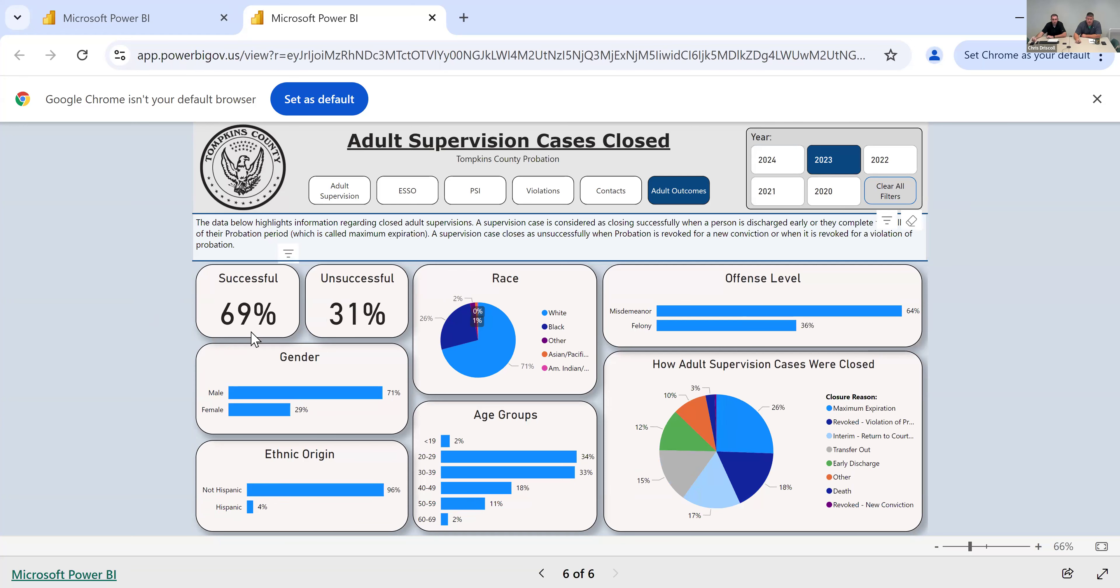
mouse_move(252, 335)
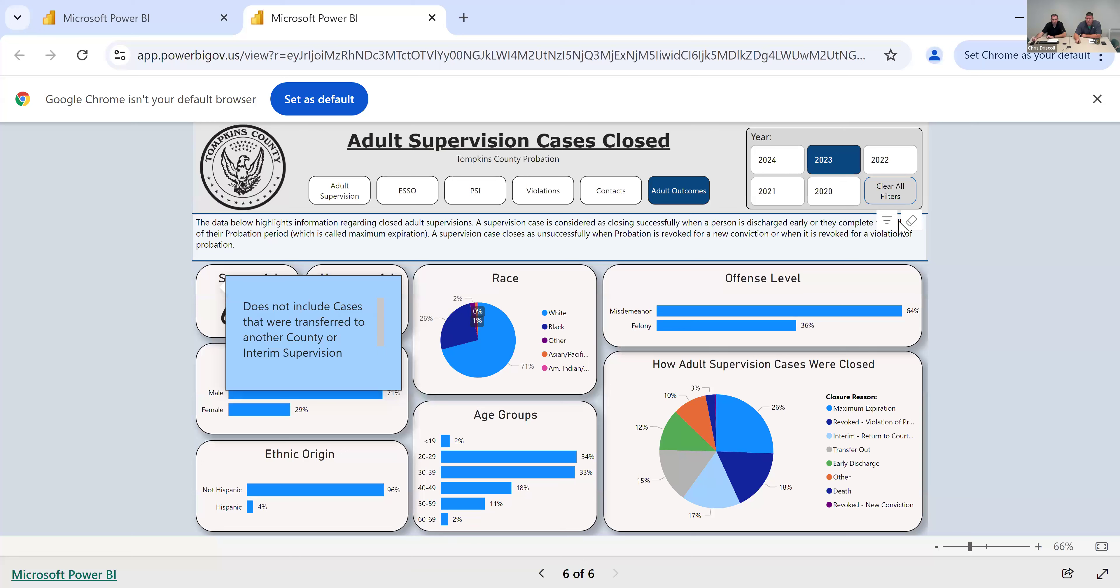
click(884, 169)
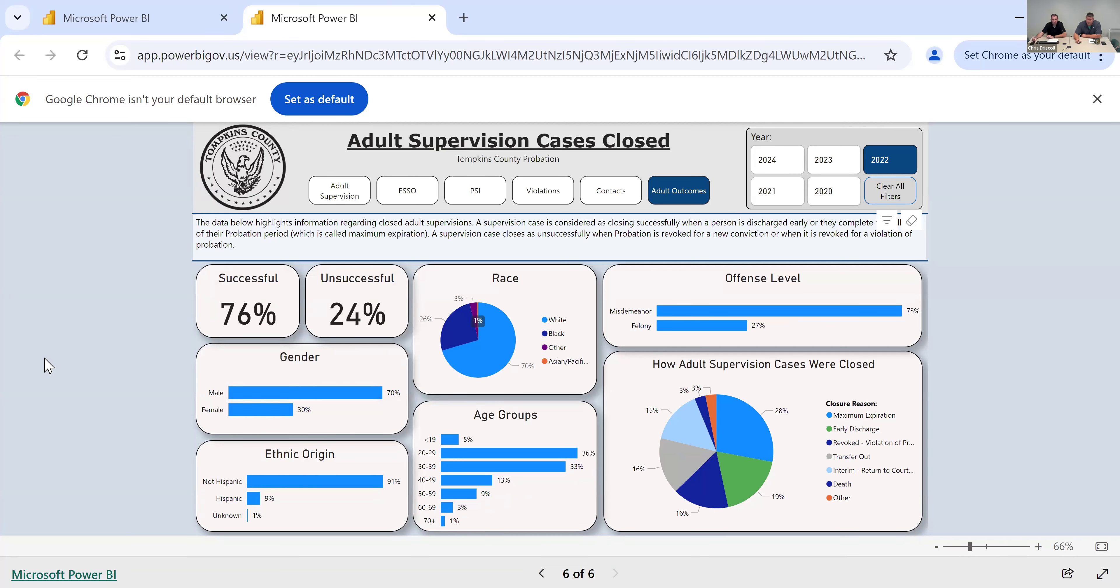
Filter the closed adult supervision cases by 2021 and 2020, and compare outcomes year by year from 2021 forward to 2024.
click(768, 204)
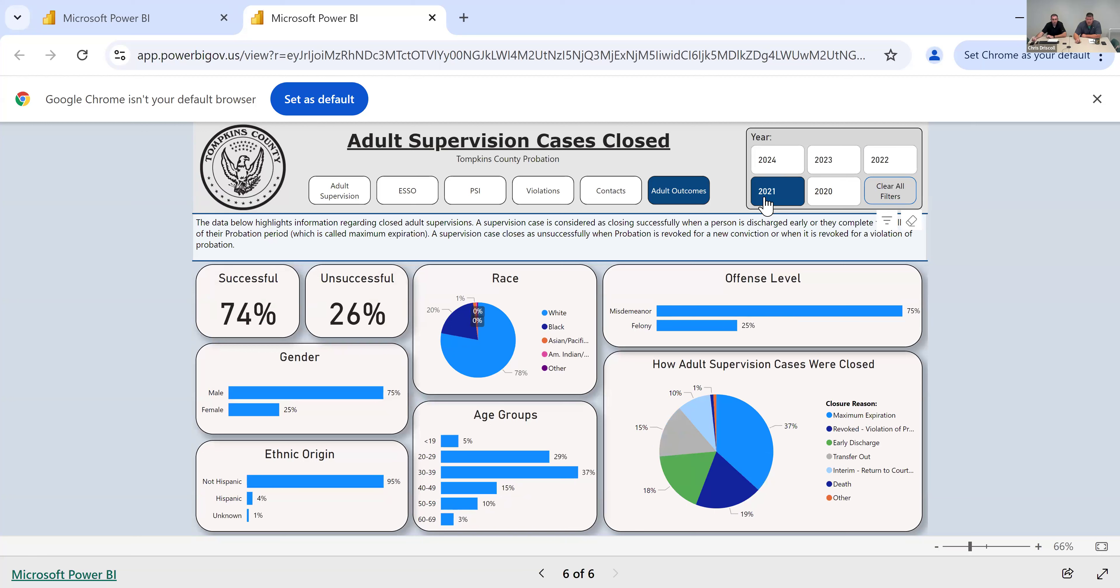
click(828, 209)
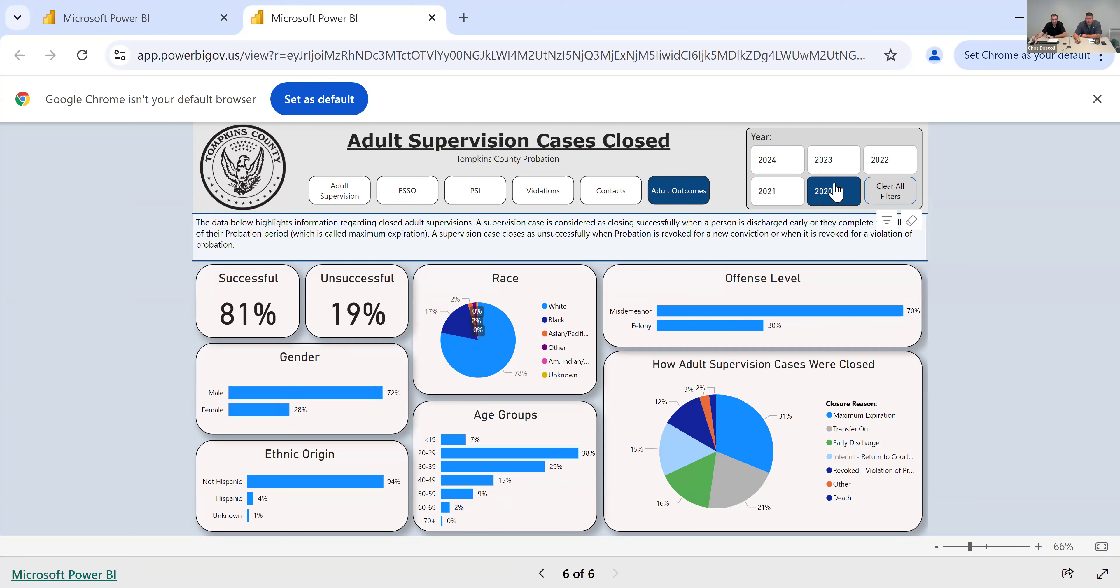
click(787, 199)
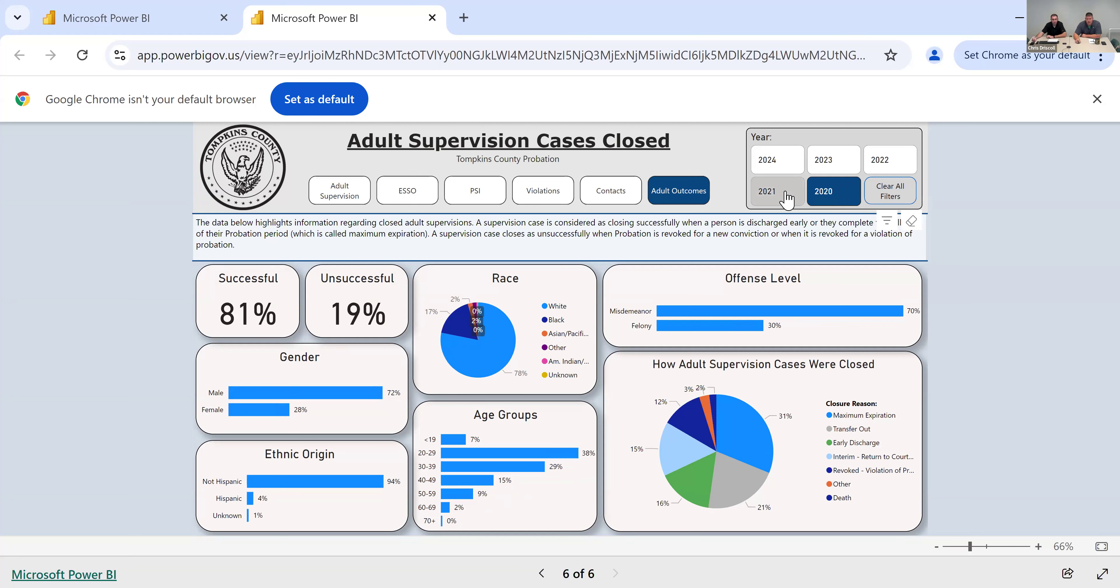
click(880, 167)
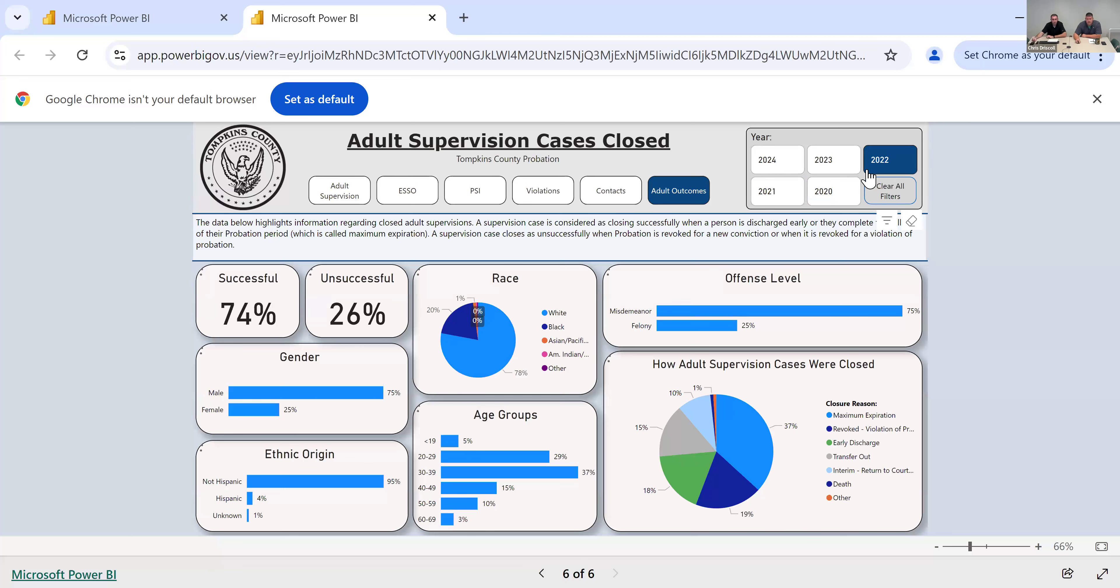
click(829, 171)
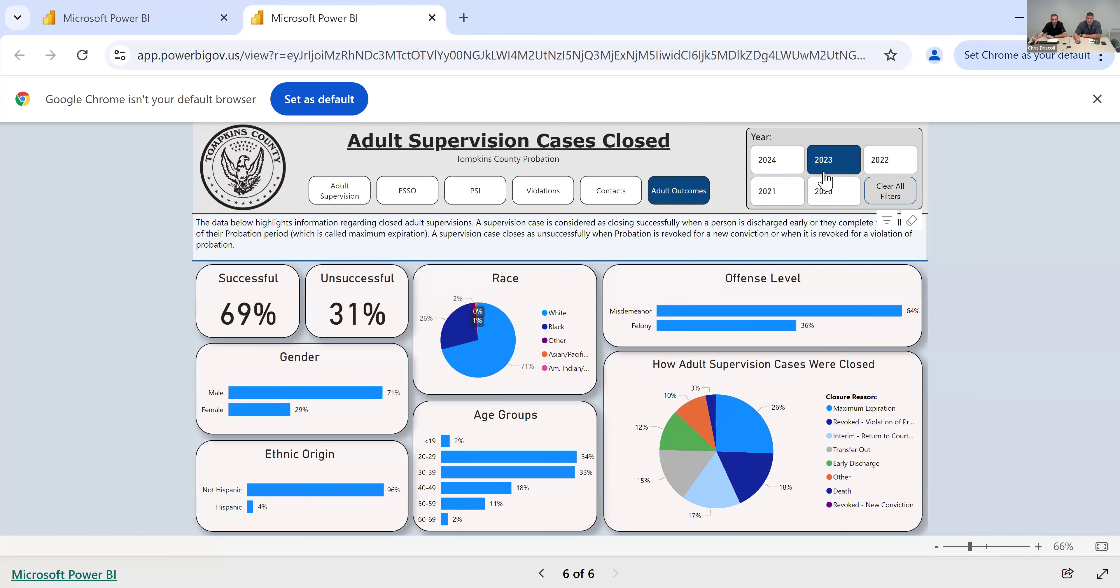
click(788, 171)
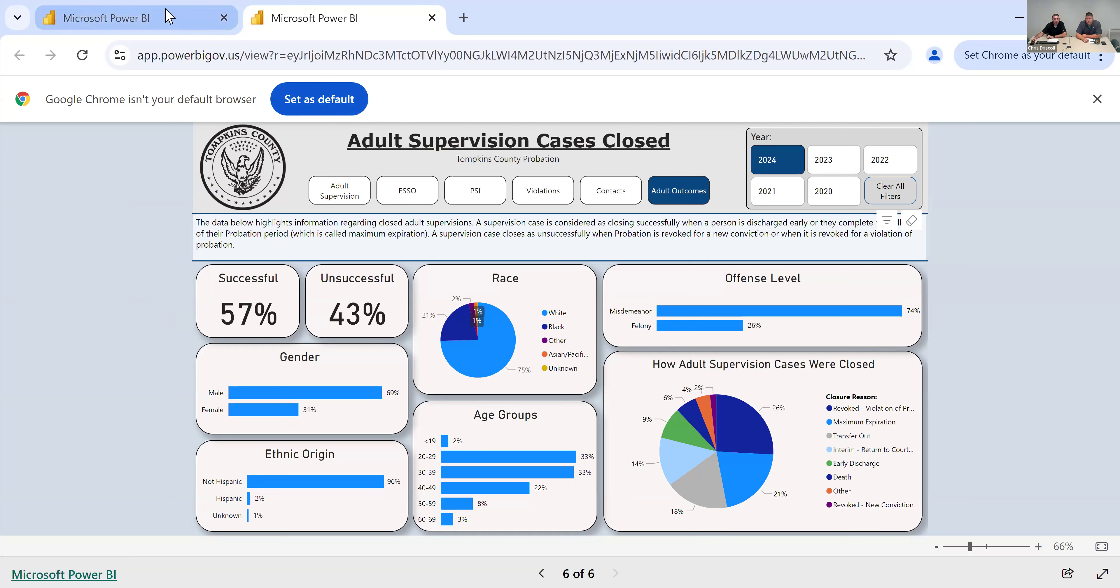
Close the adult dashboard and open the Juvenile Supervision data from the Transparency Hub welcome page.
mouse_move(170, 15)
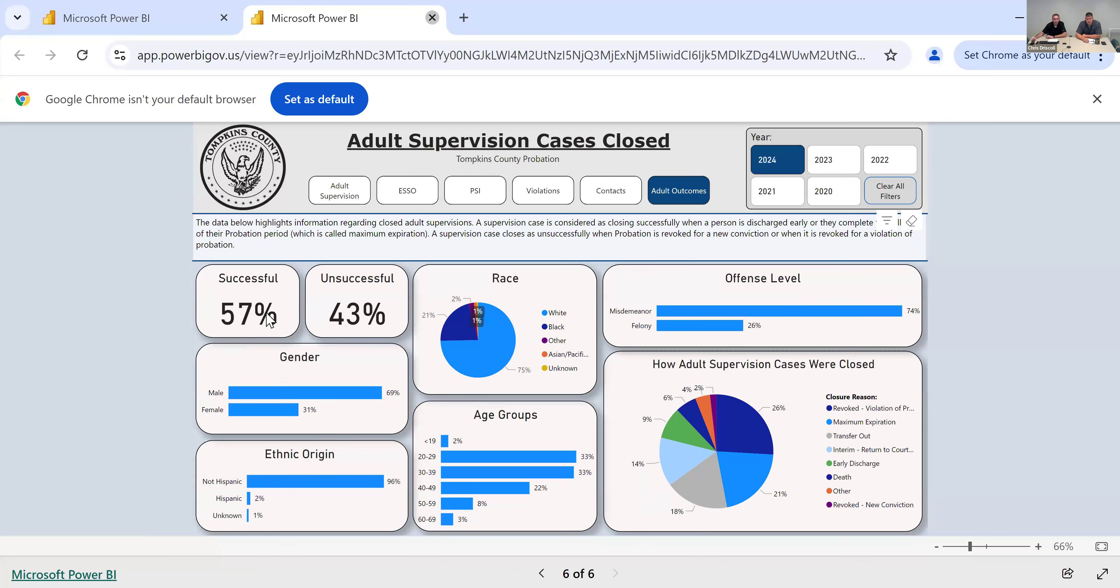
key(ctrl+w)
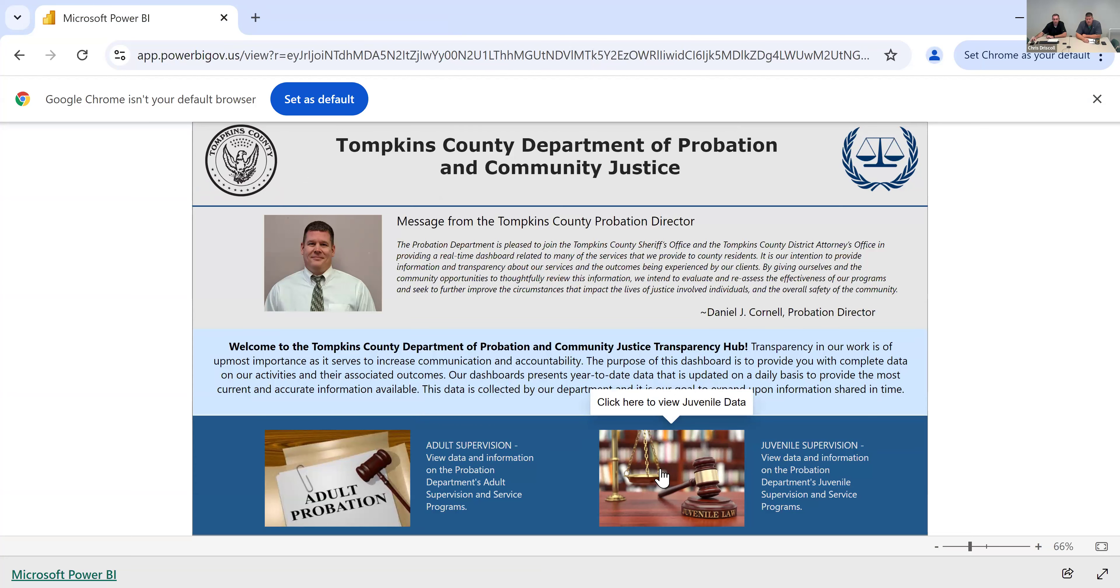
click(668, 478)
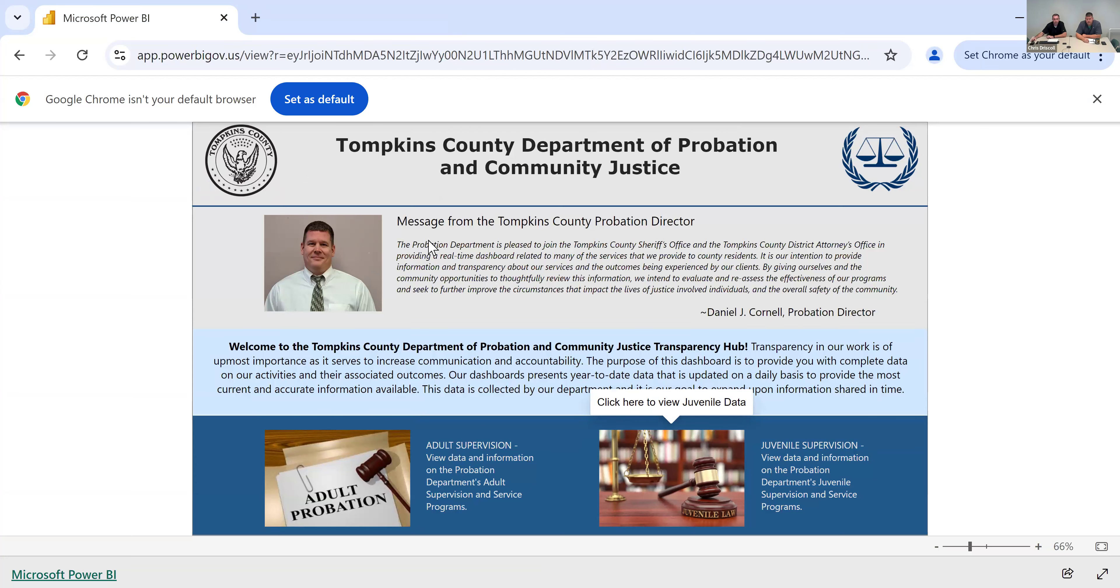